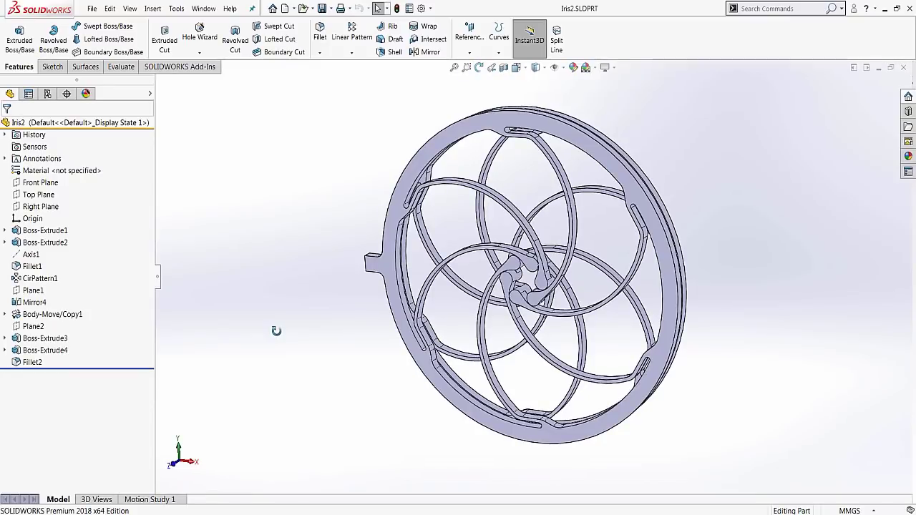
Step: Try reshaping the curved iris arms by pulling an arm face of Boss-Extrude2 directly with Instant3D
click(577, 212)
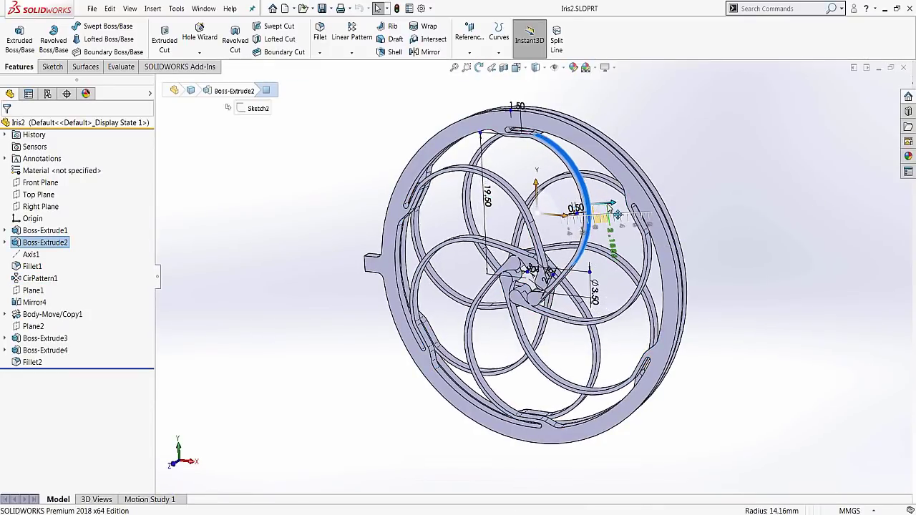
middle_drag(608, 208, 590, 227)
click(586, 227)
drag(598, 208, 603, 207)
middle_drag(707, 219, 716, 207)
Step: Reload the Iris2 part from disk and discard the arm changes
click(92, 7)
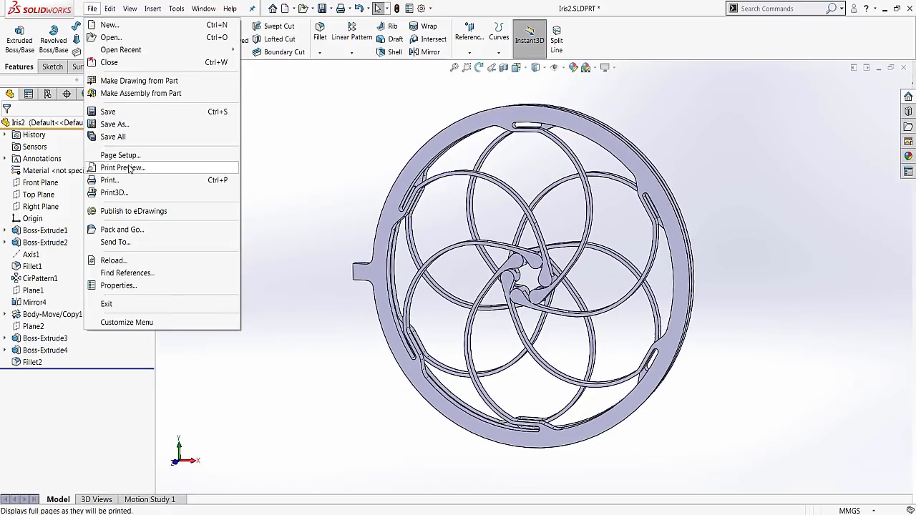
click(113, 261)
click(544, 321)
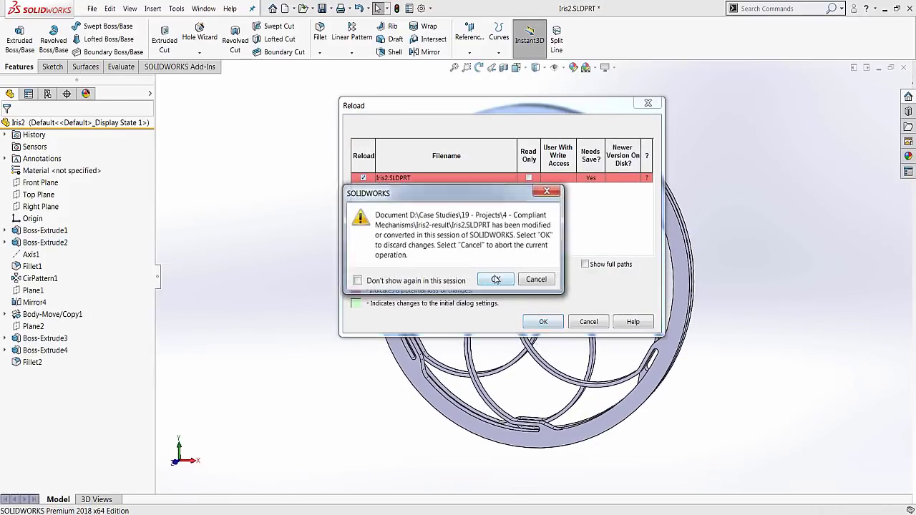
click(495, 279)
Step: Enable the SOLIDWORKS Simulation add-in and show its commands
click(191, 70)
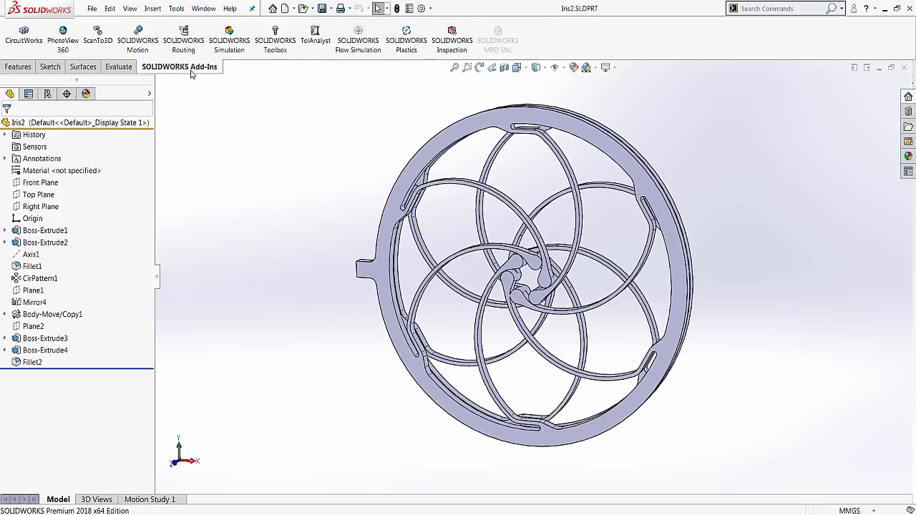
click(229, 40)
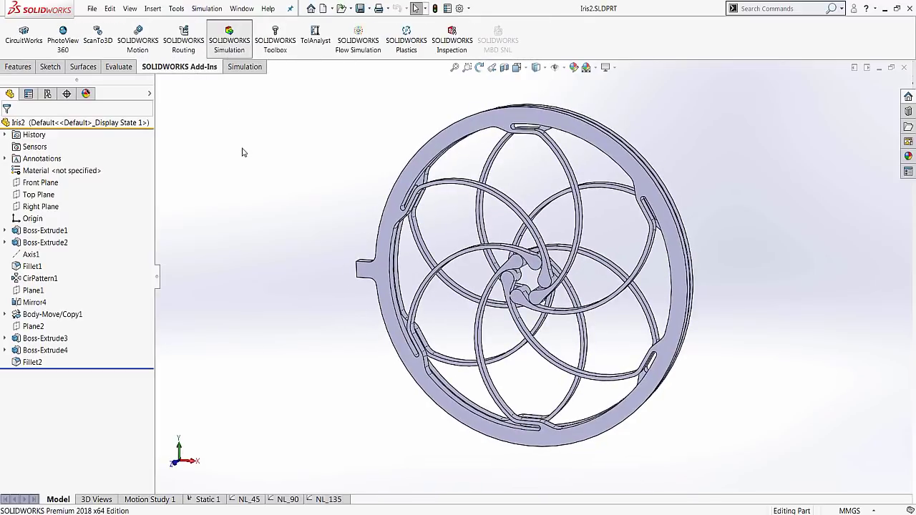
click(244, 66)
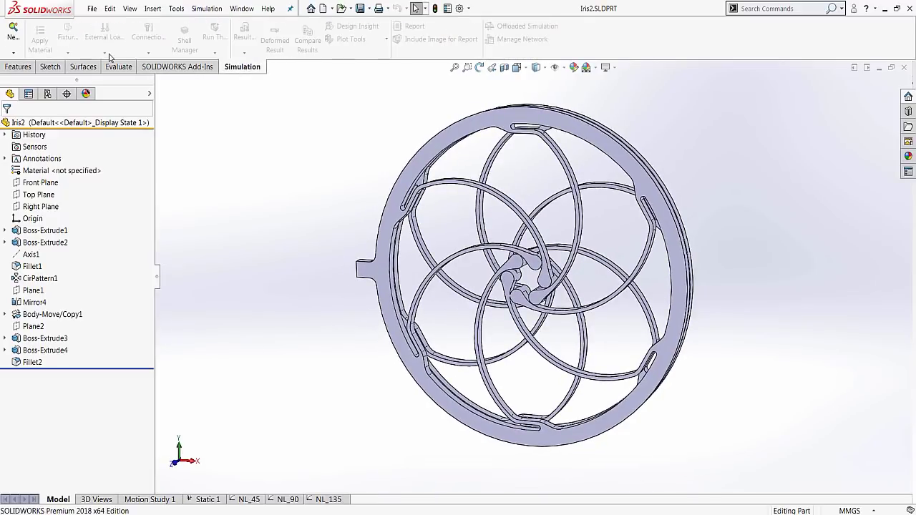
Step: Create a new nonlinear static simulation study
click(13, 39)
scroll(122, 237, down, 2)
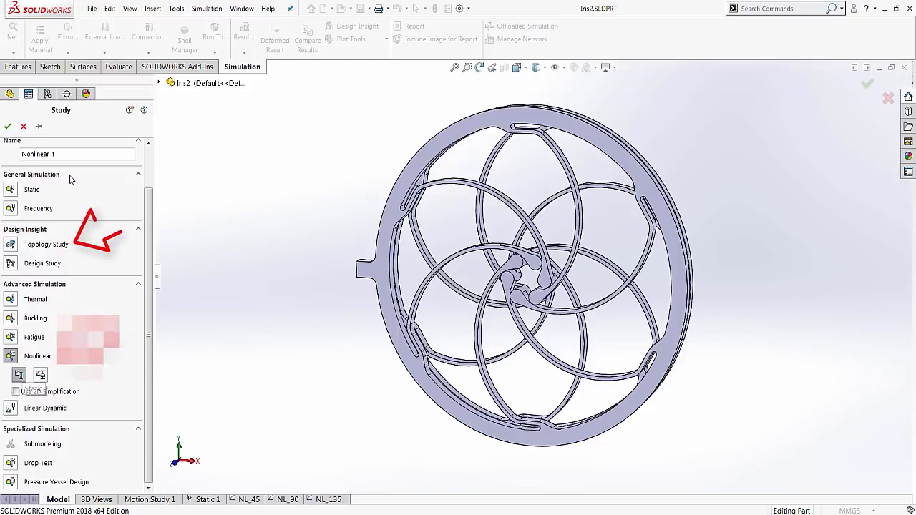
click(7, 126)
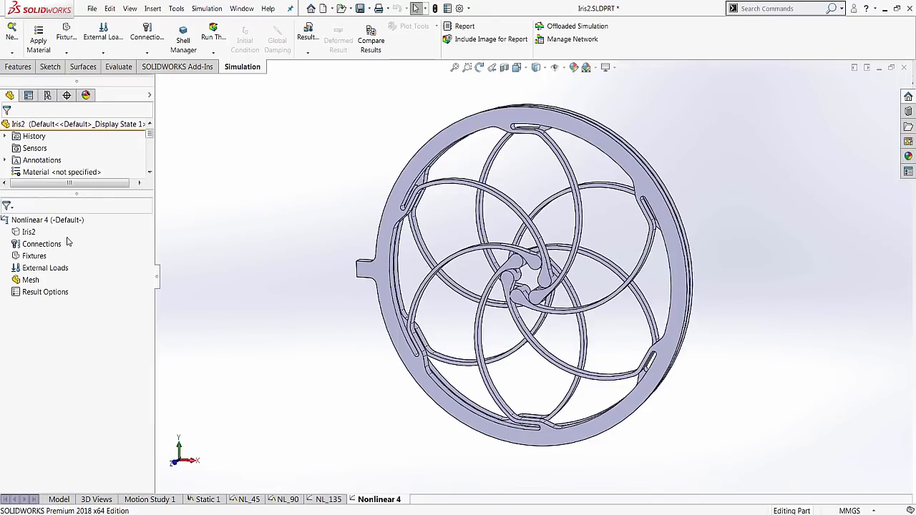
Step: Assign the plastic ABS to the part in the study, using the Linear Elastic Isotropic model and N/mm^2 (MPa) units
right_click(30, 231)
click(72, 237)
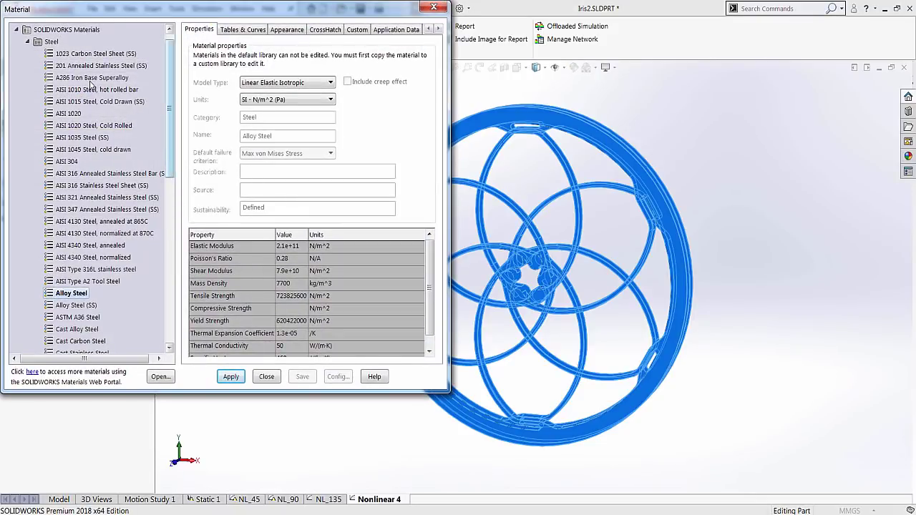
click(28, 43)
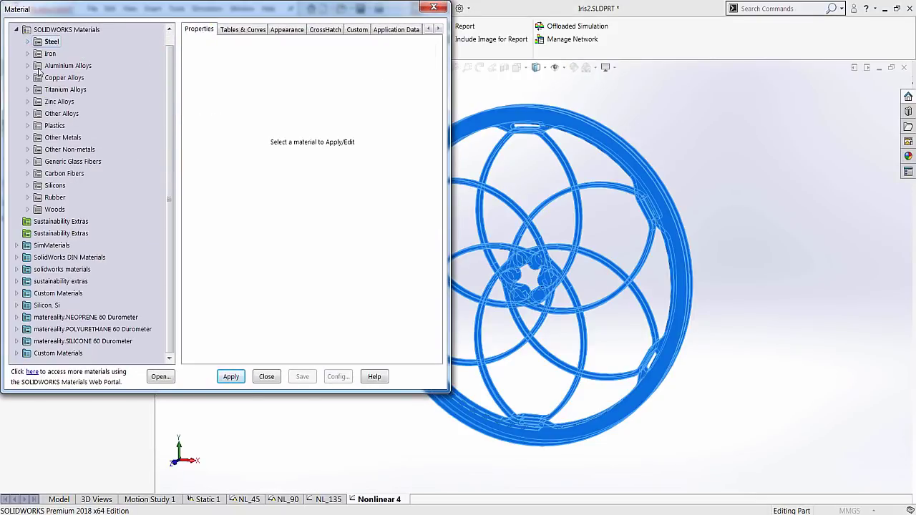
click(29, 125)
click(60, 42)
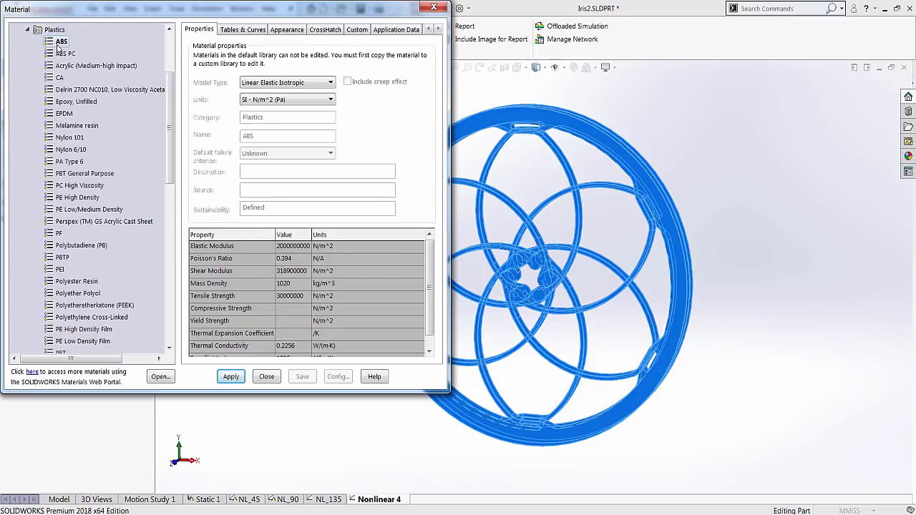
click(315, 83)
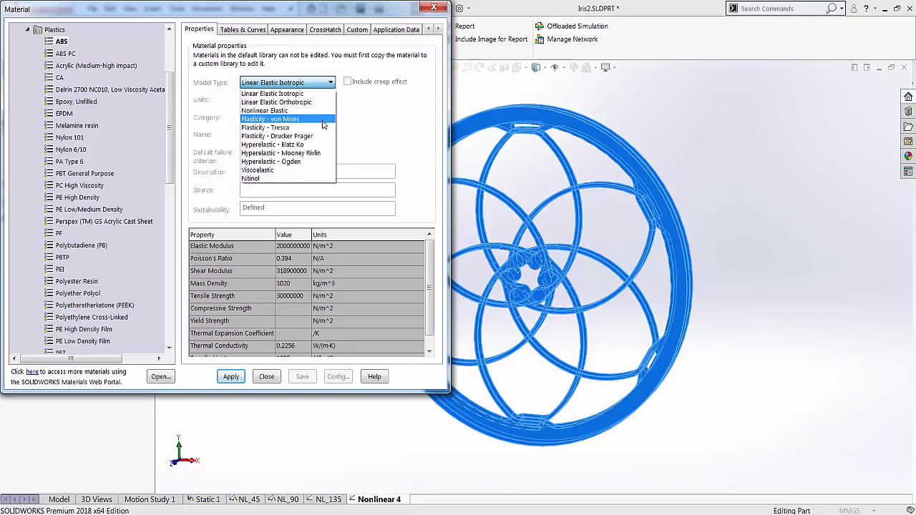
click(322, 120)
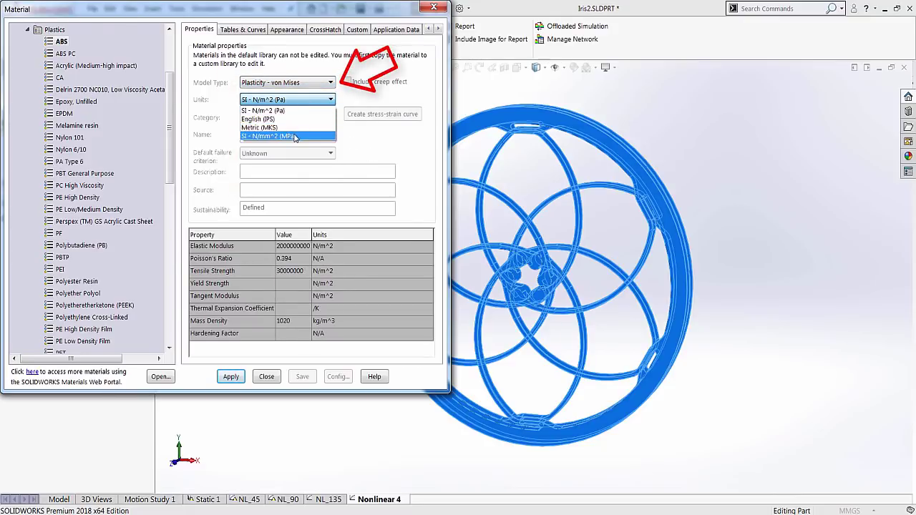
click(294, 137)
click(314, 83)
click(307, 91)
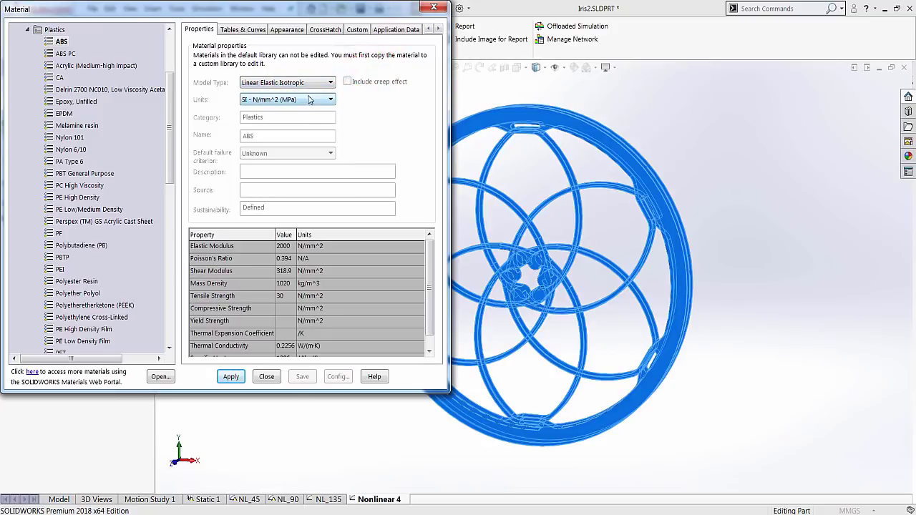
click(266, 377)
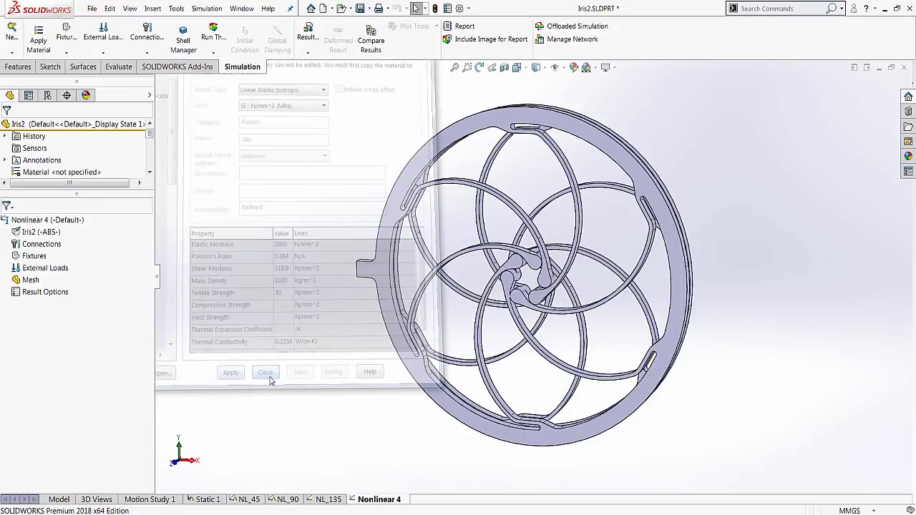
Step: Add a Fixed Geometry fixture on the outer rim face of the lower ring
right_click(34, 257)
click(44, 263)
middle_drag(219, 245, 388, 379)
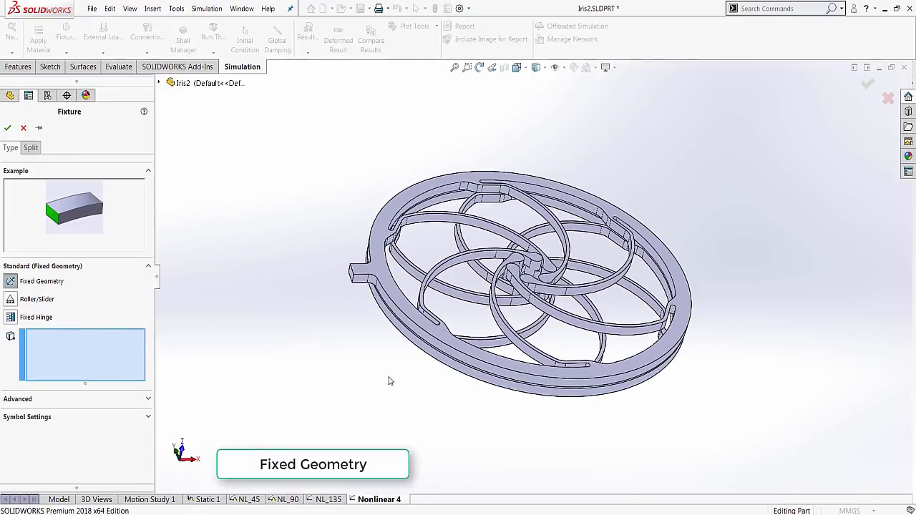
click(427, 353)
middle_drag(427, 353, 129, 241)
click(7, 128)
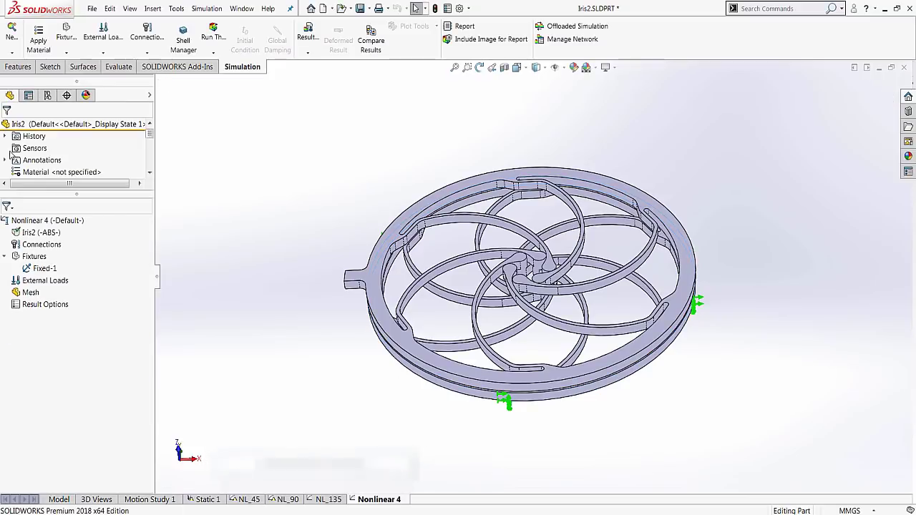
Step: Add a Roller/Slider fixture on the flat faces of the rings and iris arms, and hide all fixture symbols
right_click(39, 259)
click(50, 276)
click(448, 322)
scroll(448, 323, down, 5)
middle_drag(337, 307, 336, 215)
click(337, 264)
middle_drag(337, 263, 265, 374)
click(300, 415)
click(282, 442)
middle_drag(283, 441, 348, 396)
scroll(526, 308, up, 5)
click(7, 127)
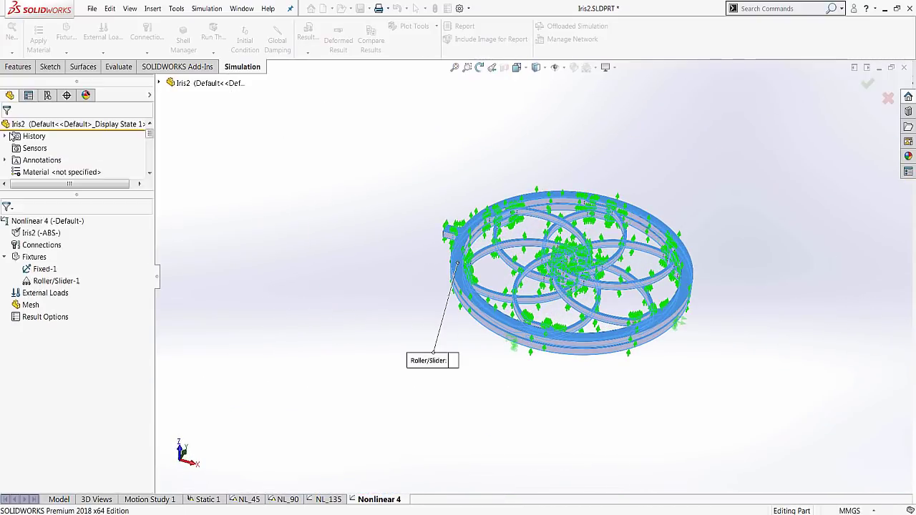
right_click(33, 257)
click(45, 323)
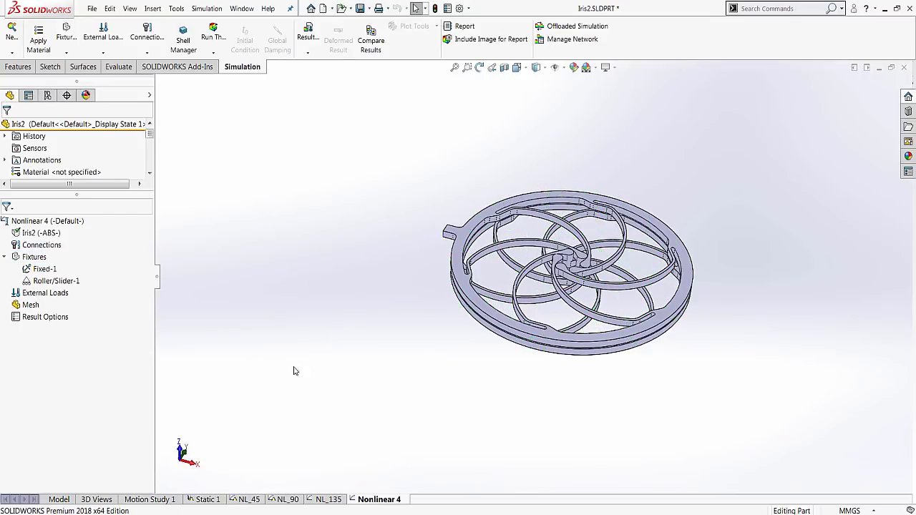
Step: Add a Use Reference Geometry fixture that rotates the handle's side face 135° circumferentially about Axis1
right_click(28, 247)
right_click(32, 257)
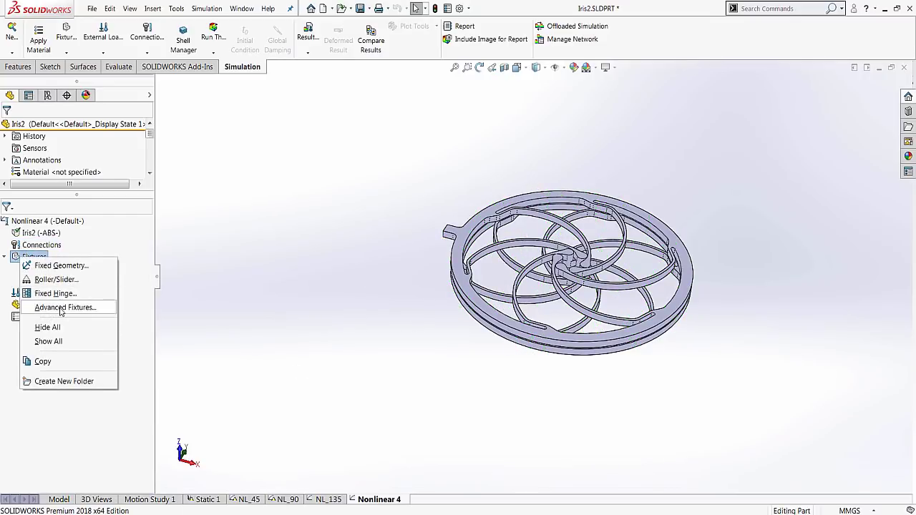
click(63, 308)
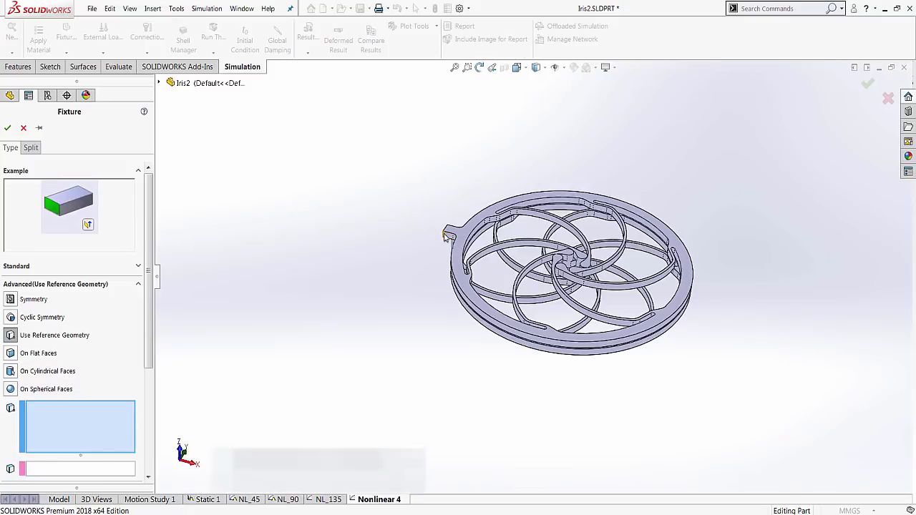
click(449, 234)
click(148, 381)
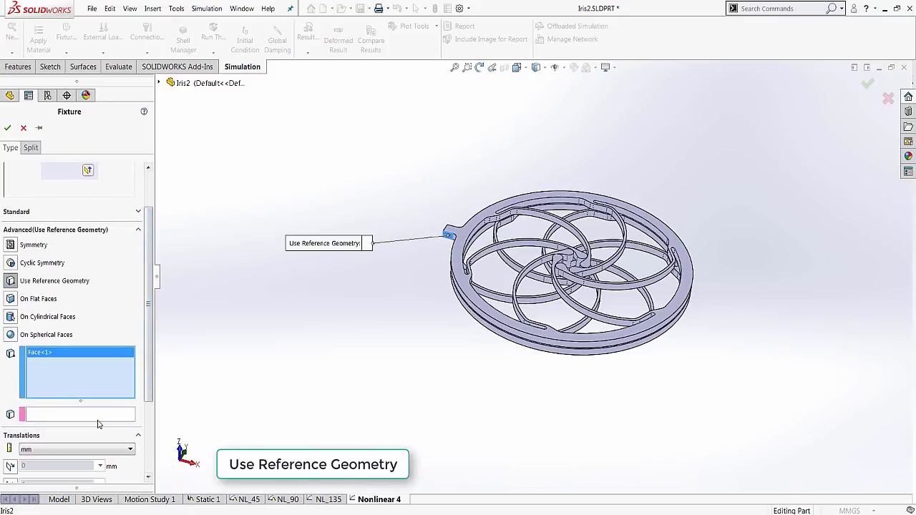
click(94, 415)
click(196, 215)
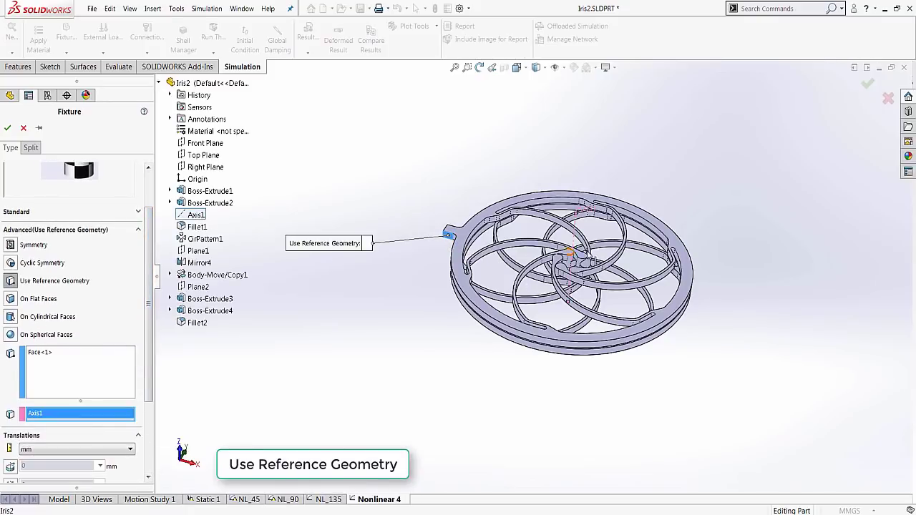
scroll(141, 343, down, 2)
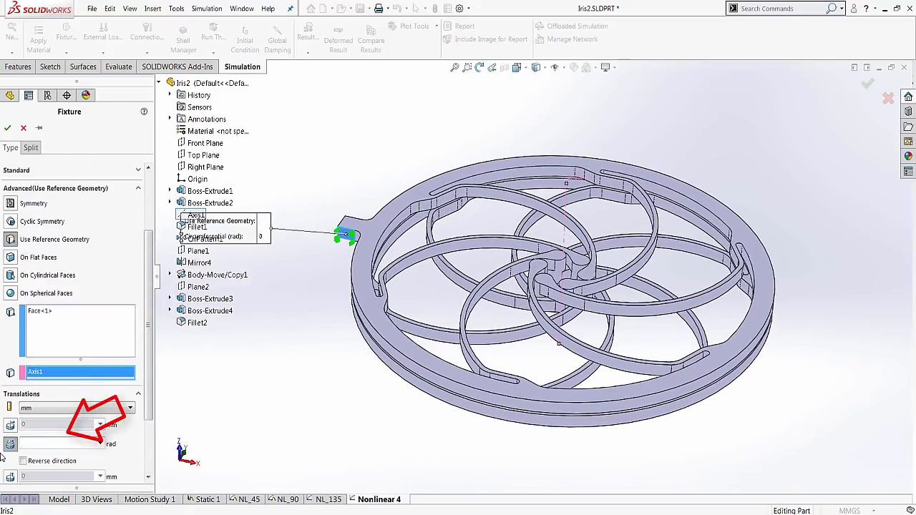
text(135°)
key(Return)
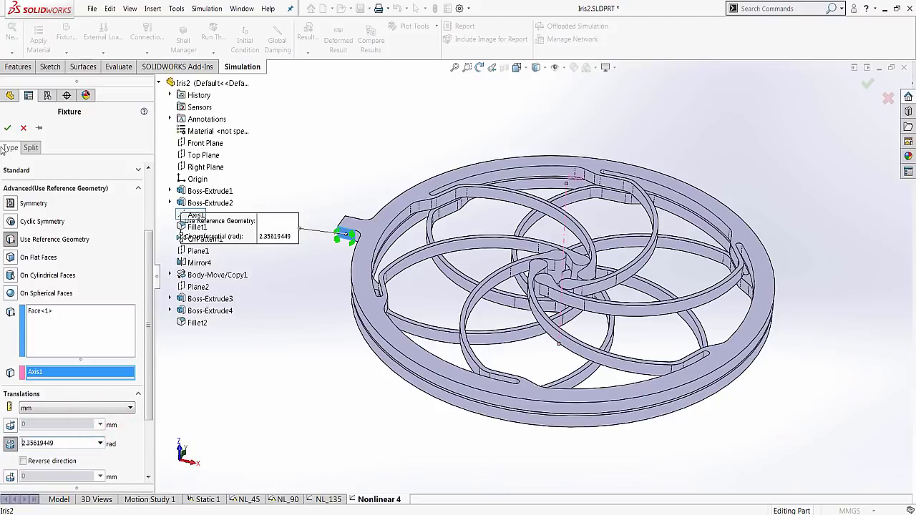
click(7, 128)
Step: Add an On Cylindrical Faces fixture with 0 mm radial translation on the ring's curved inner face
right_click(38, 263)
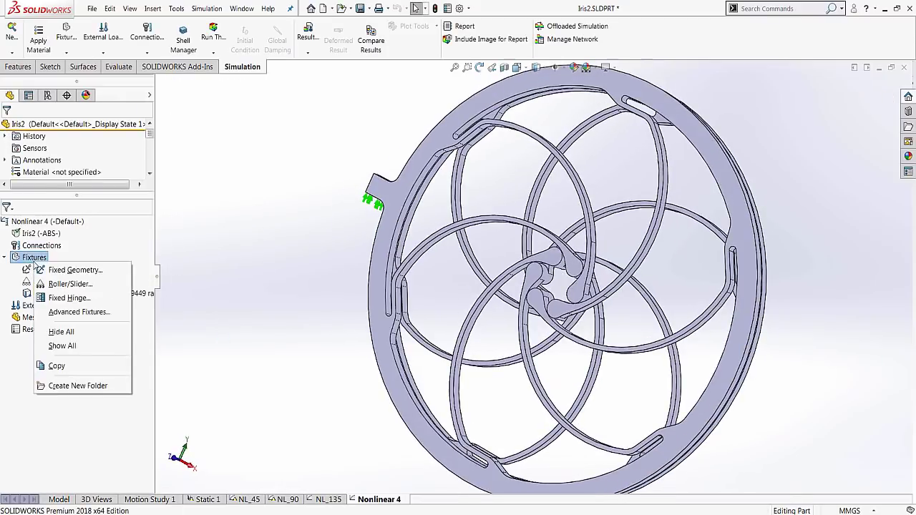
click(75, 312)
click(29, 371)
middle_drag(276, 376, 386, 379)
click(396, 380)
middle_drag(304, 429, 344, 401)
scroll(10, 418, down, 2)
click(11, 419)
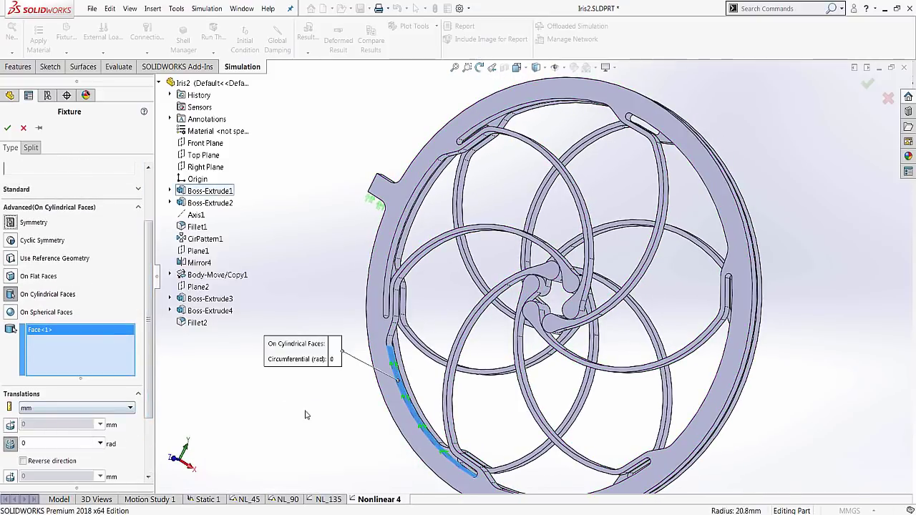
click(10, 443)
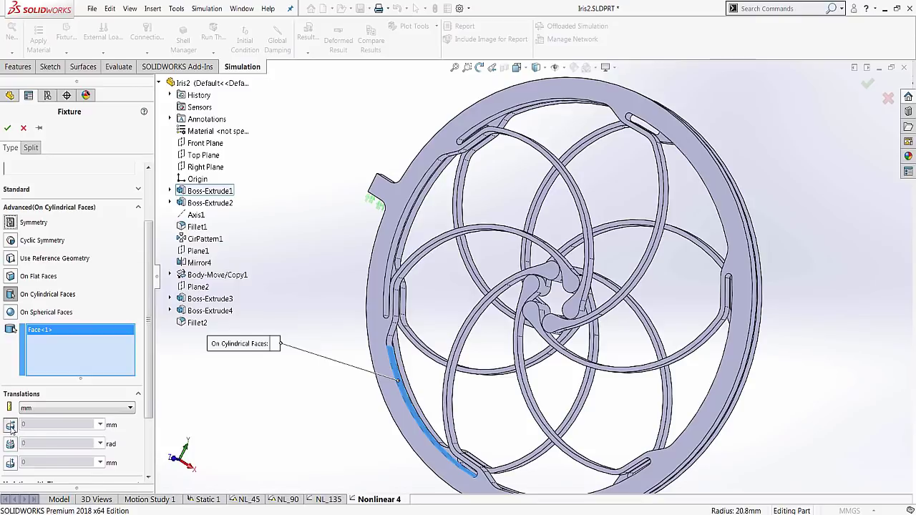
click(10, 425)
click(7, 127)
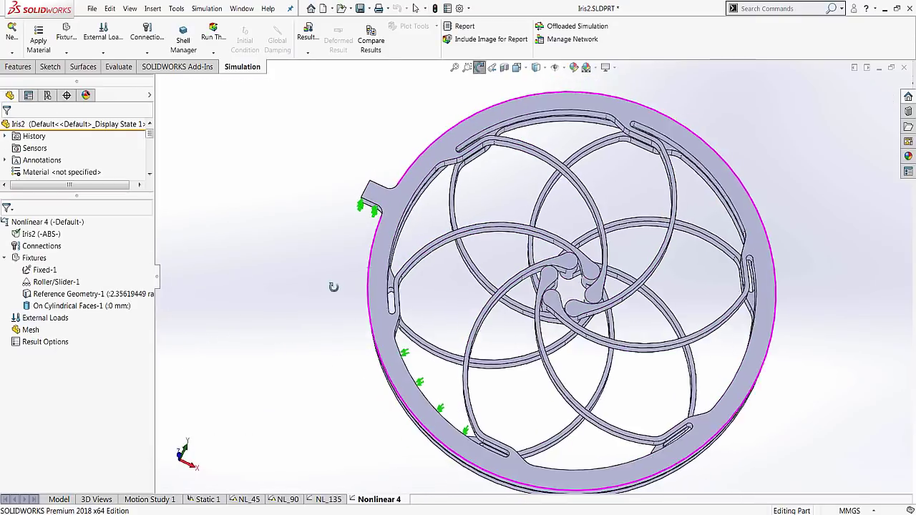
Step: Confirm the nonlinear study's stepping and solver properties and run the study
right_click(60, 223)
click(93, 342)
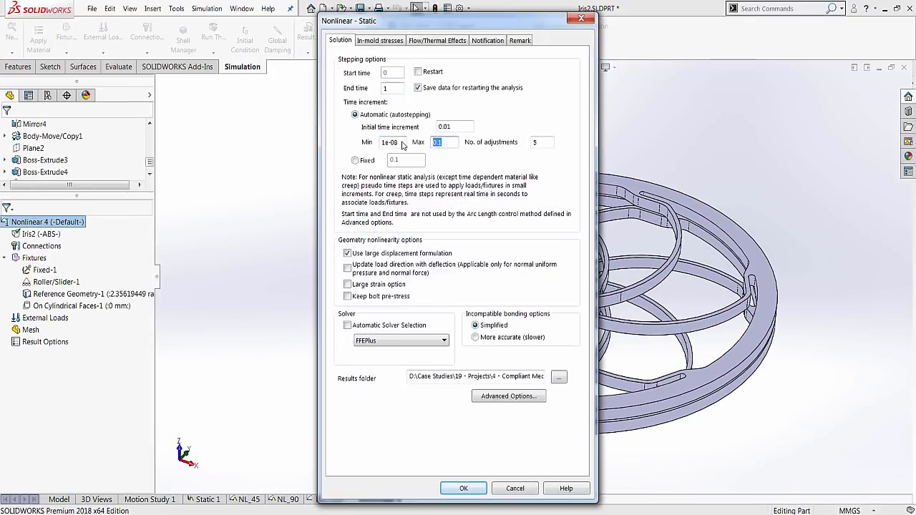
click(463, 489)
click(213, 39)
click(548, 262)
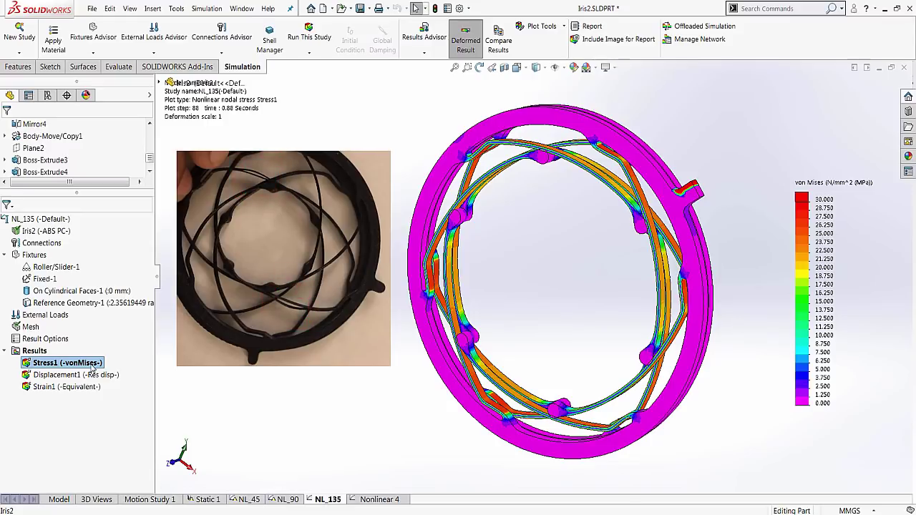
Step: View the von Mises stress plot of study NL_135 and list the reaction force on the handle's side face
right_click(93, 363)
click(133, 176)
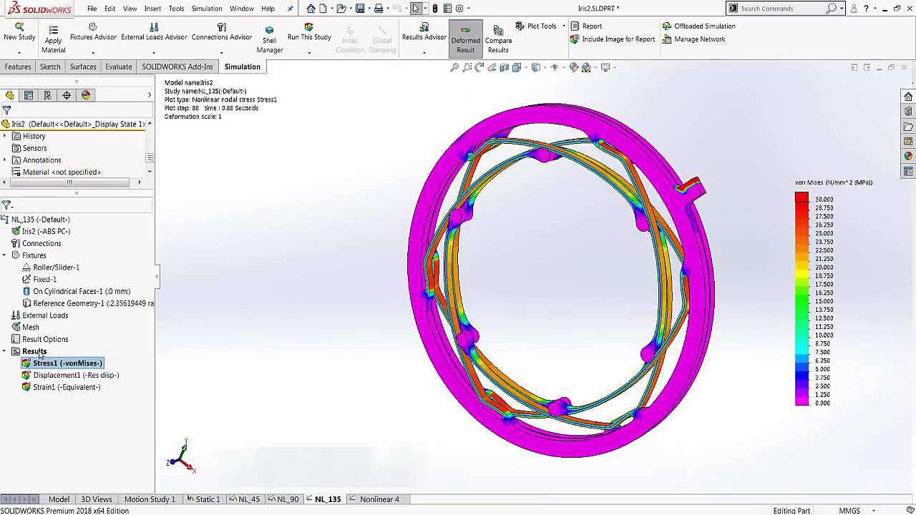
right_click(39, 353)
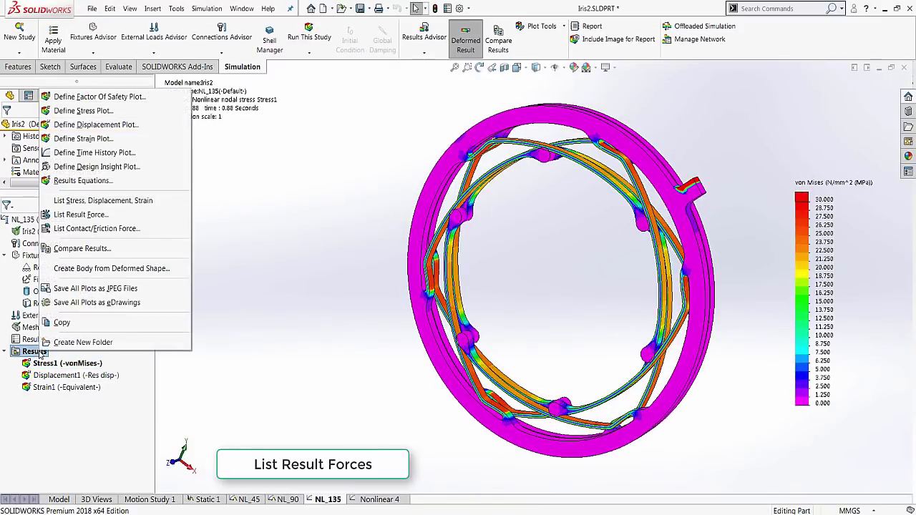
click(80, 215)
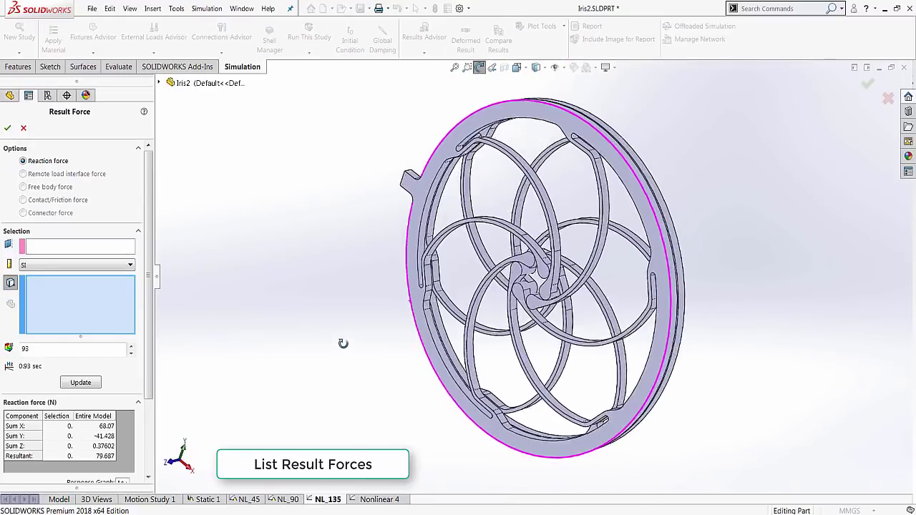
middle_drag(339, 341, 379, 192)
scroll(381, 190, down, 5)
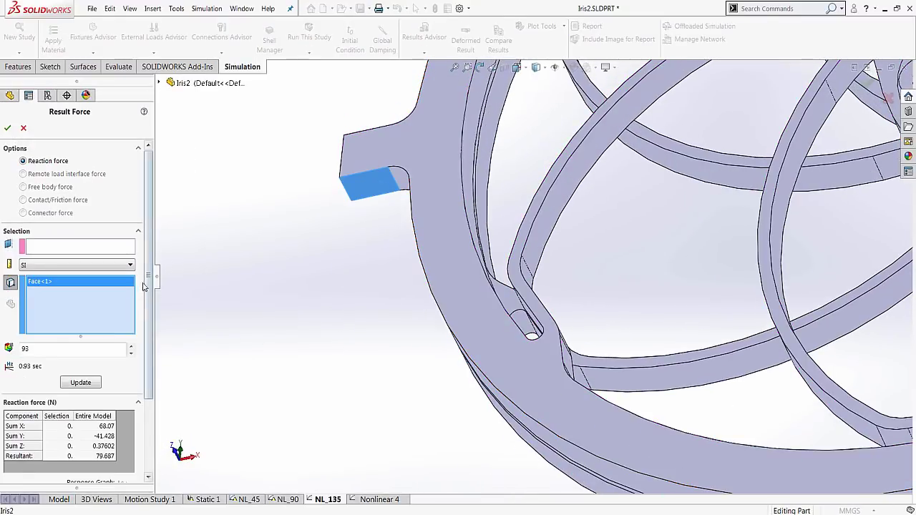
click(87, 385)
middle_drag(321, 322, 308, 341)
key(f)
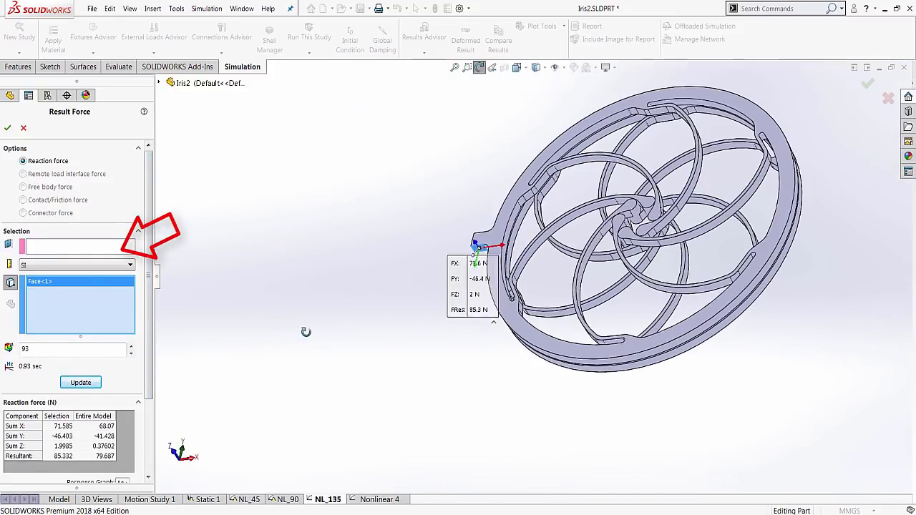
drag(452, 285, 374, 266)
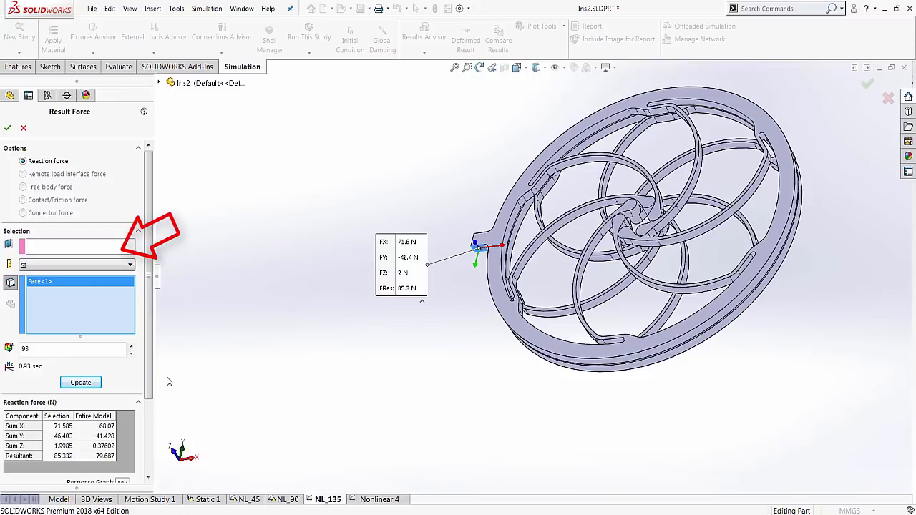
Step: Plot the response graph of the handle's reaction force over time and enlarge the graph window
scroll(107, 400, down, 2)
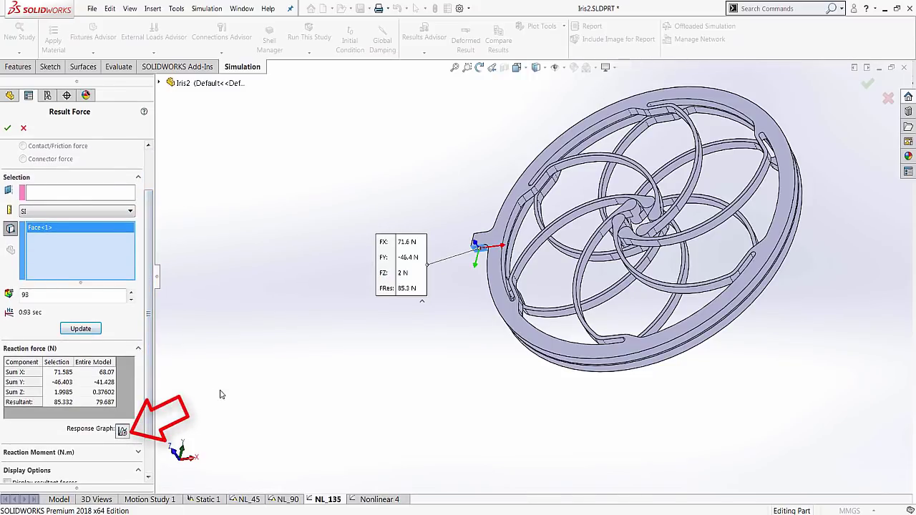
click(122, 430)
drag(236, 247, 326, 298)
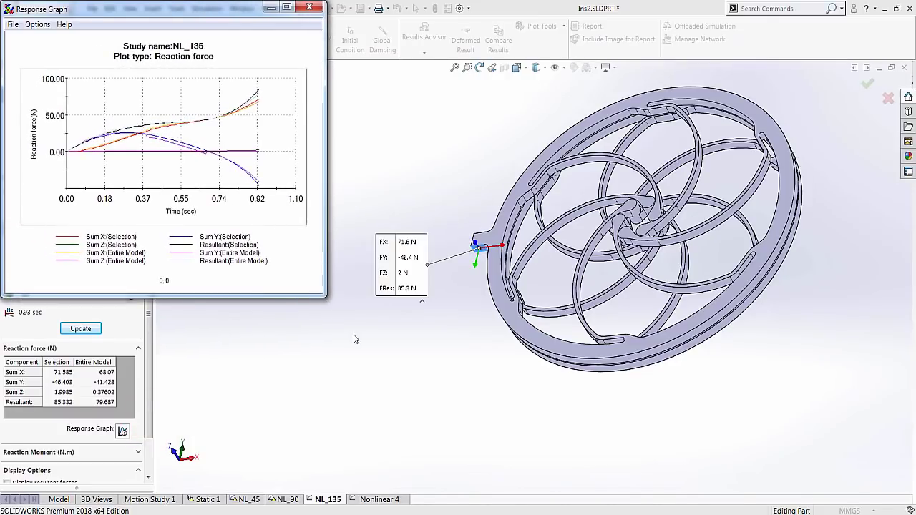